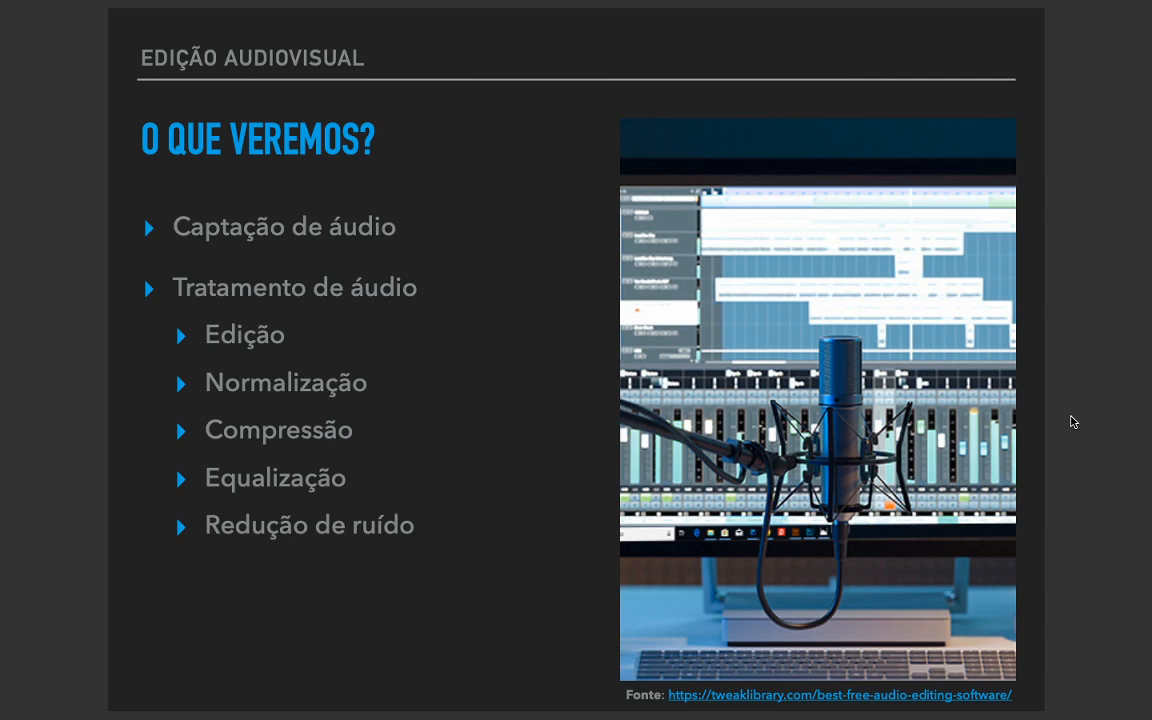
Switch to Adobe Audition and start a new audio file named Aula-Captacao
key(ctrl+Left)
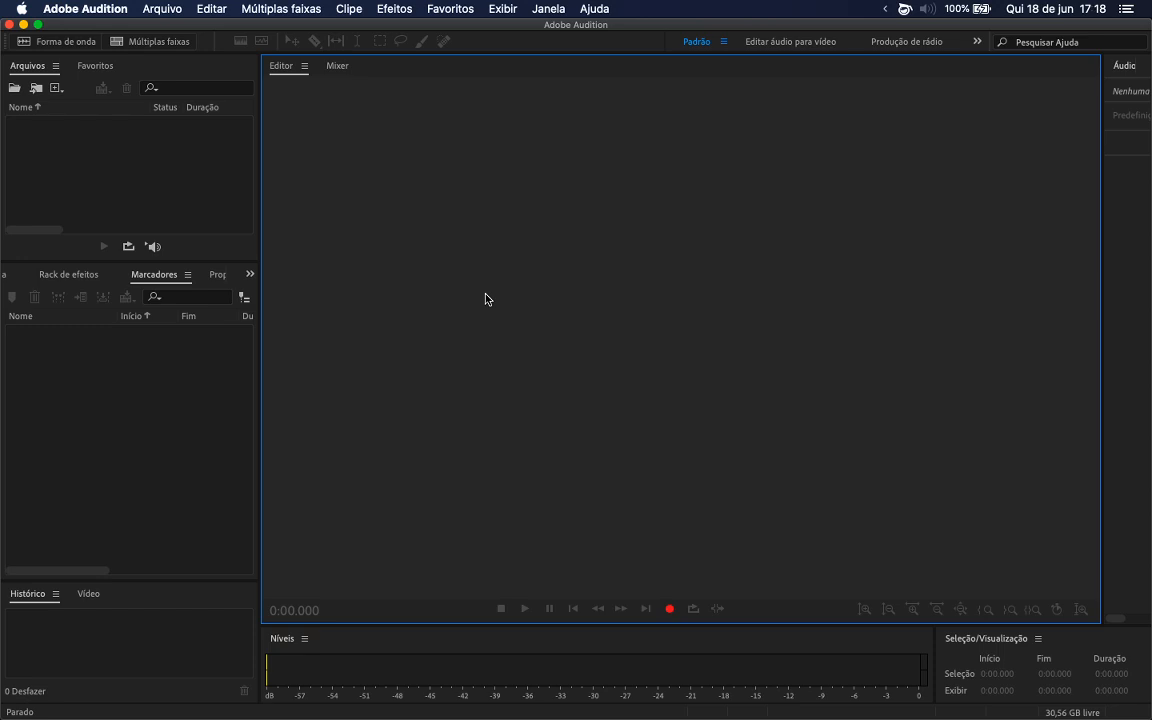
click(176, 10)
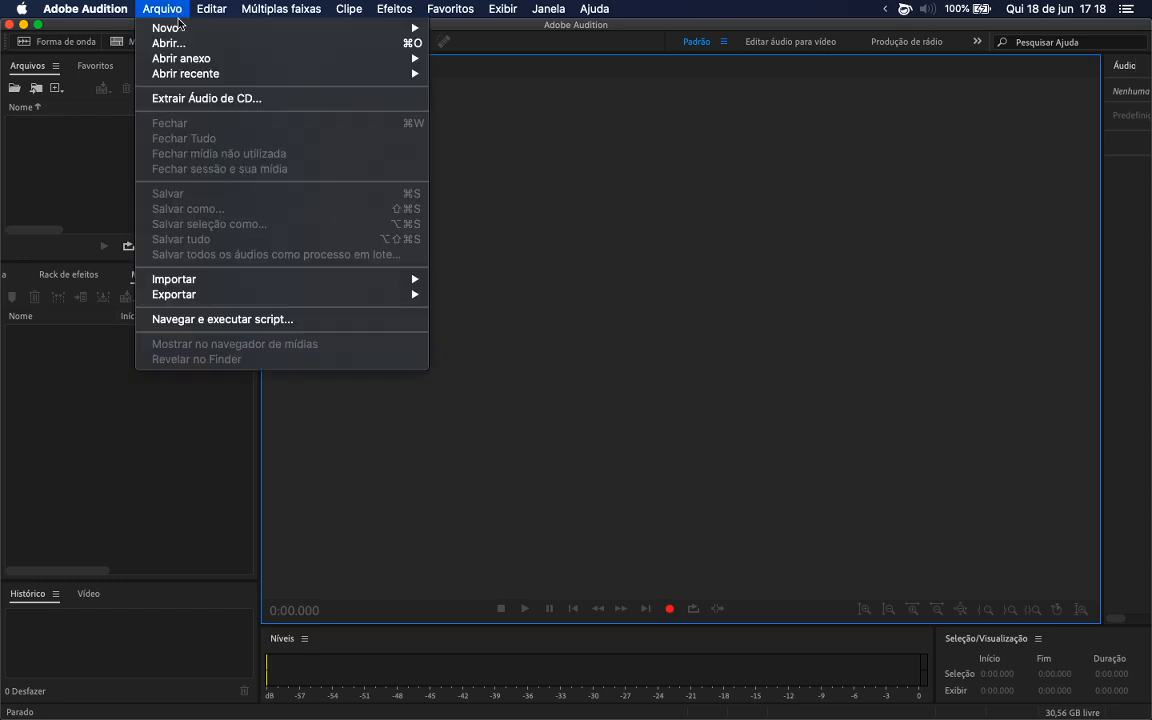
mouse_move(193, 28)
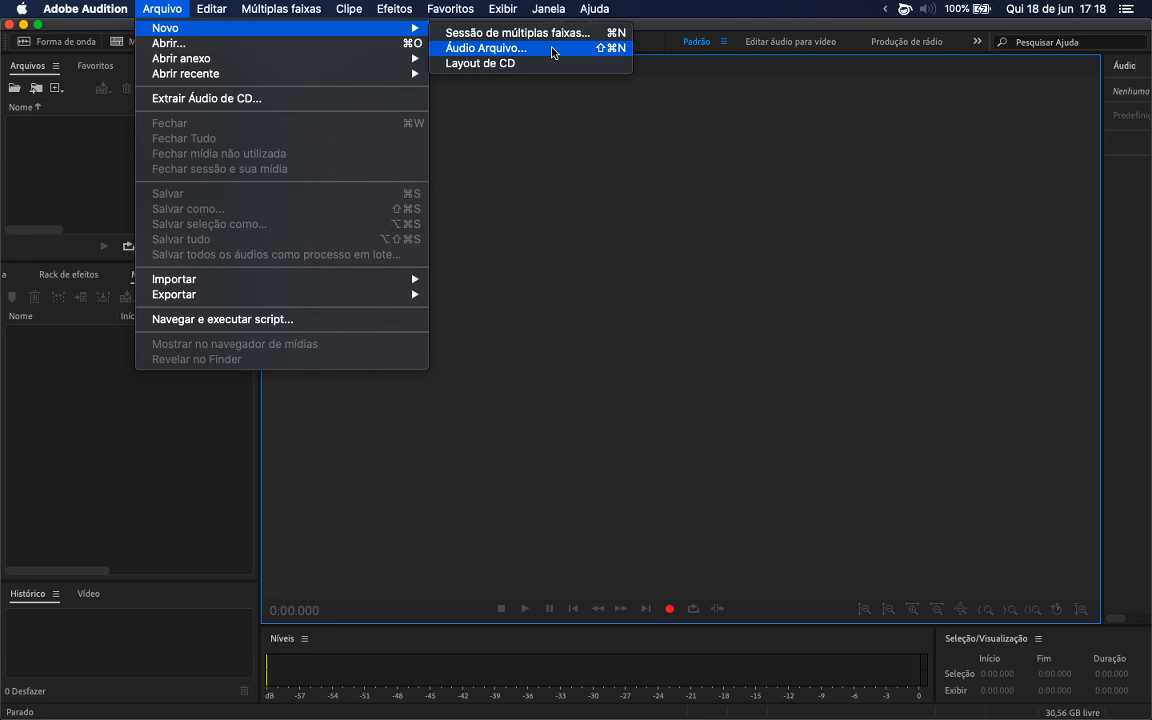
click(553, 50)
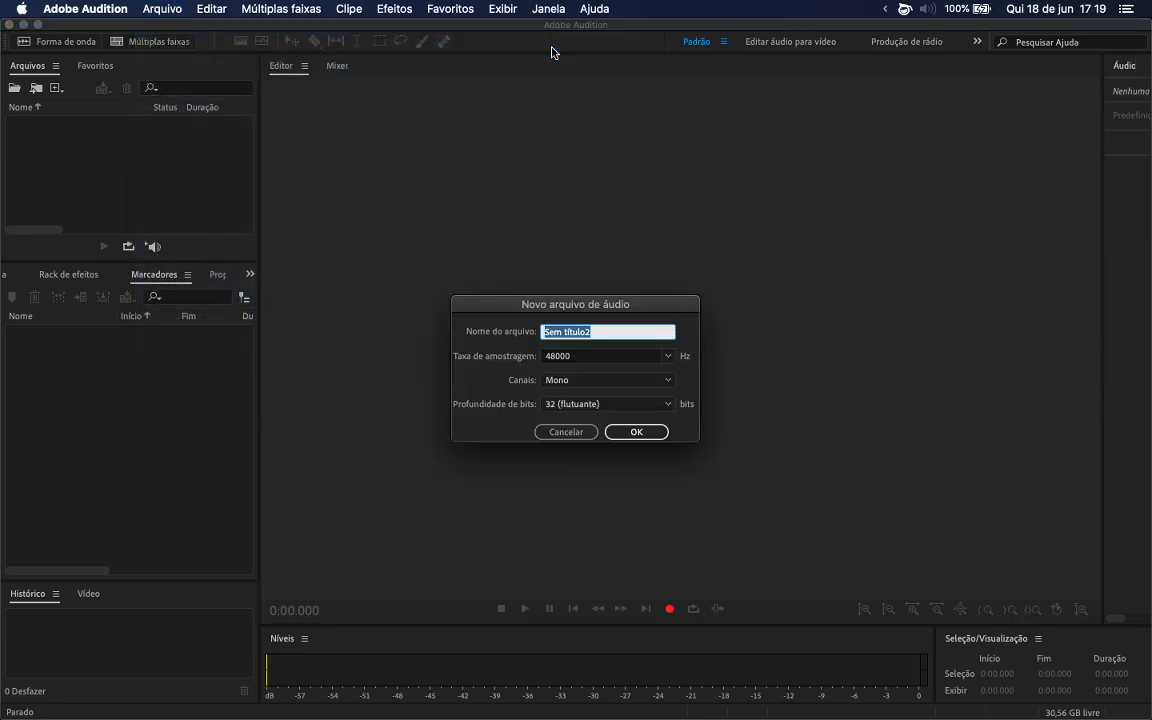
text(Aula-Captacao)
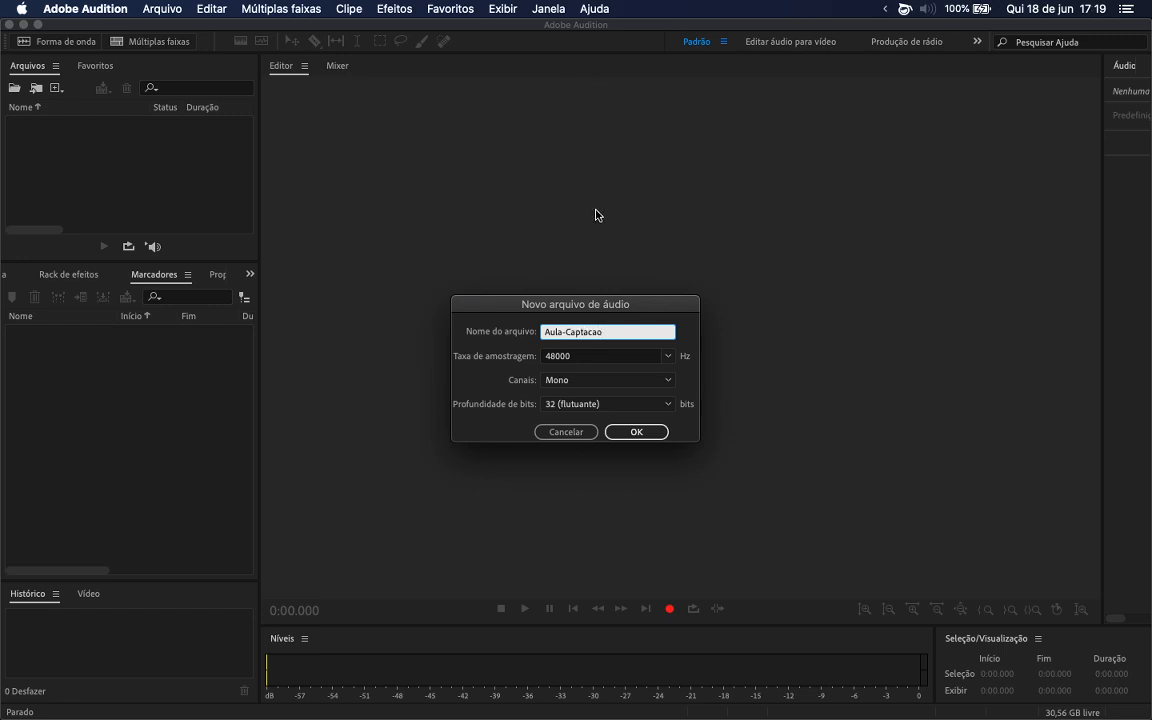
Create the audio file with a 48000 Hz sample rate, mono channel and 32-bit (floating) depth
click(668, 357)
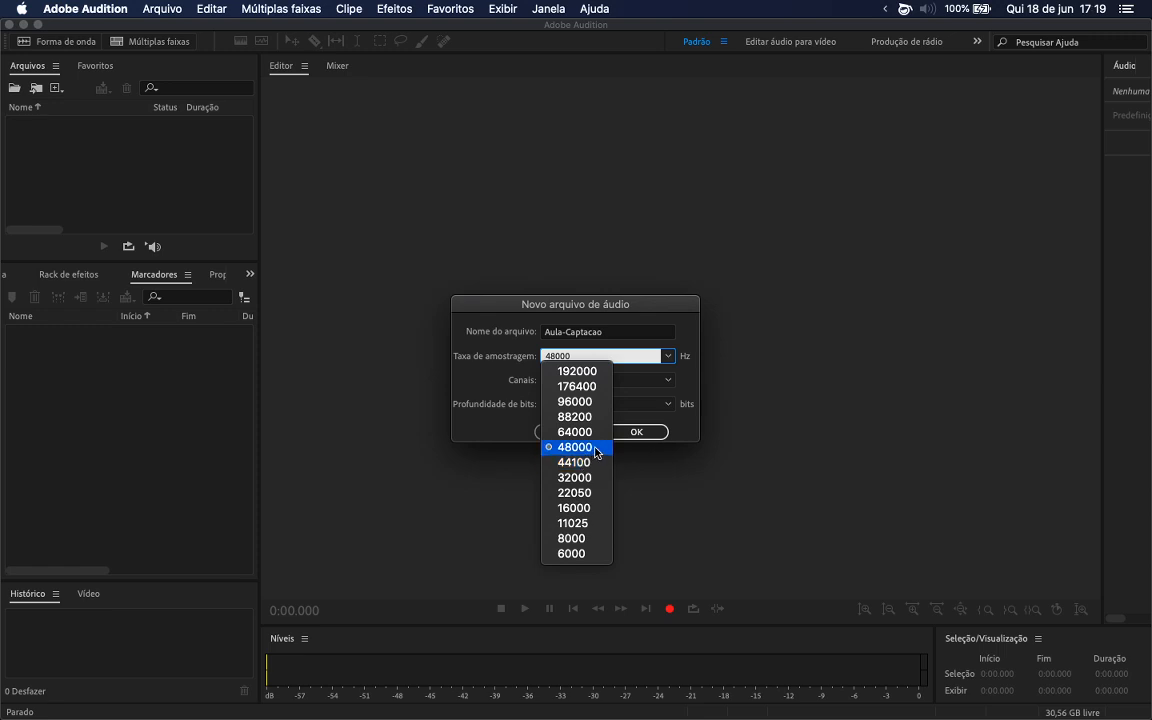
click(596, 451)
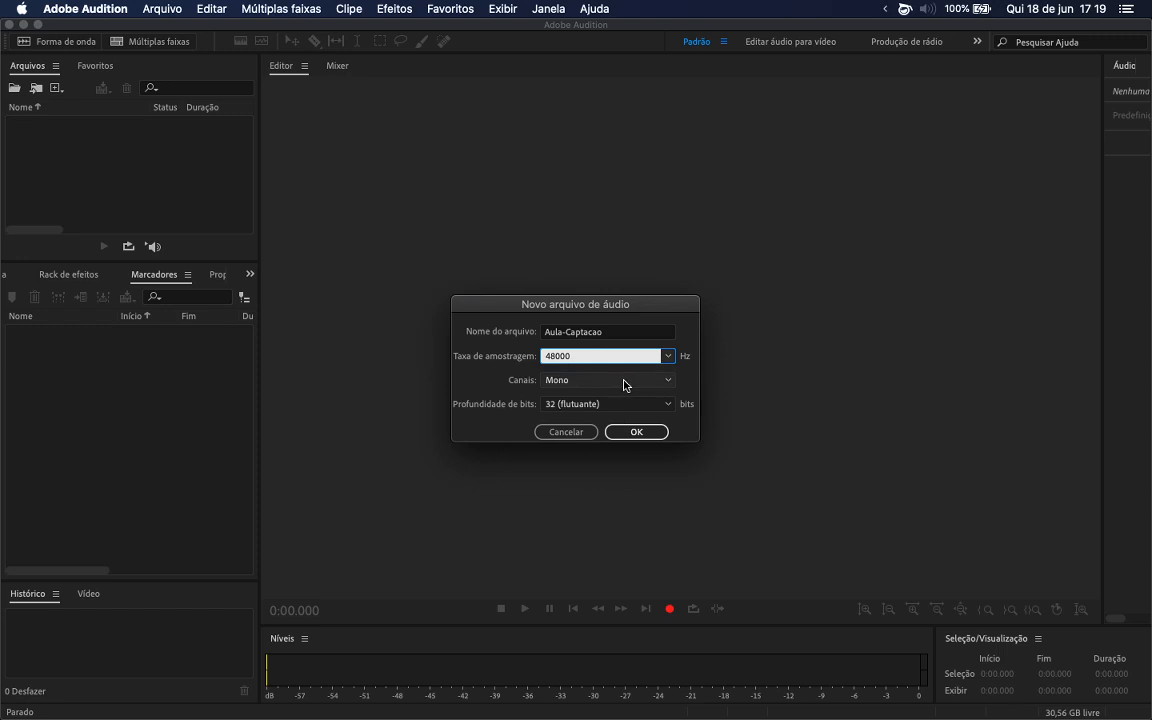
click(656, 387)
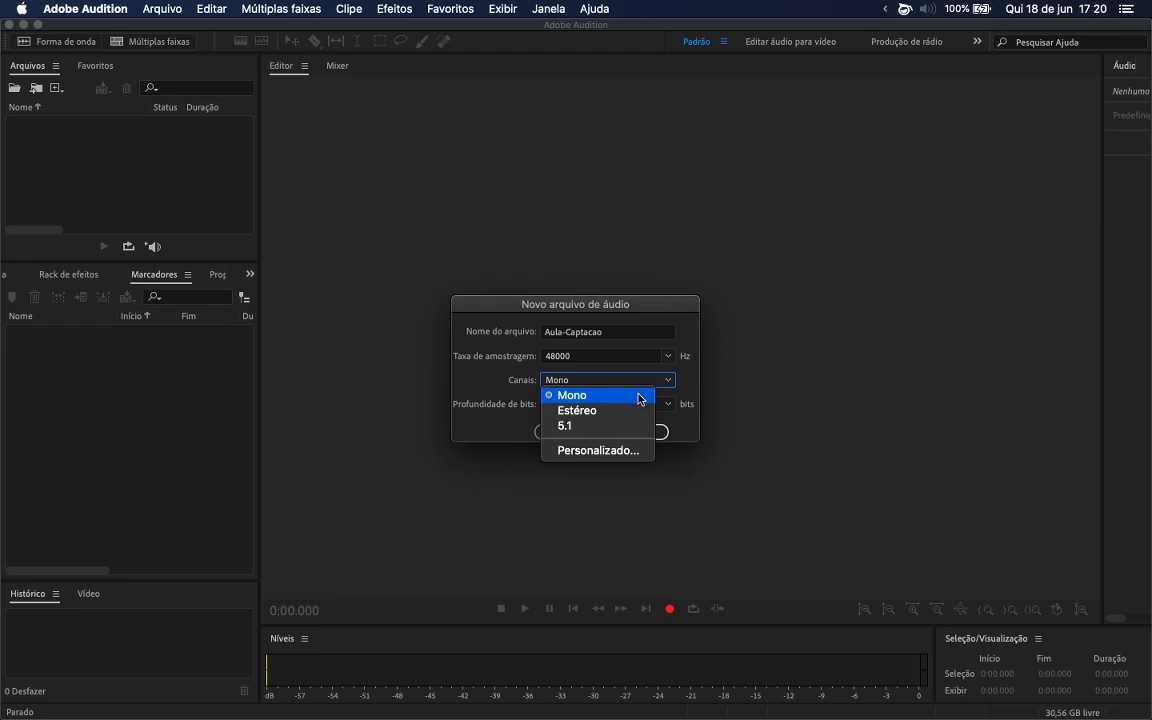
click(640, 399)
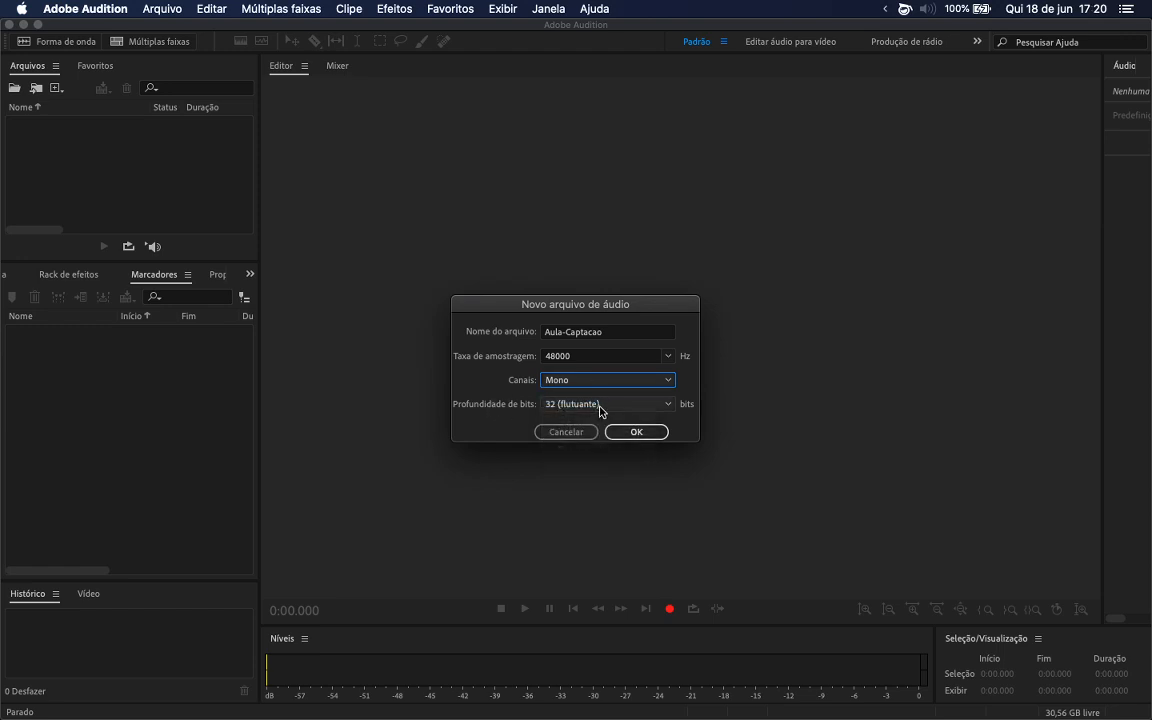
click(671, 406)
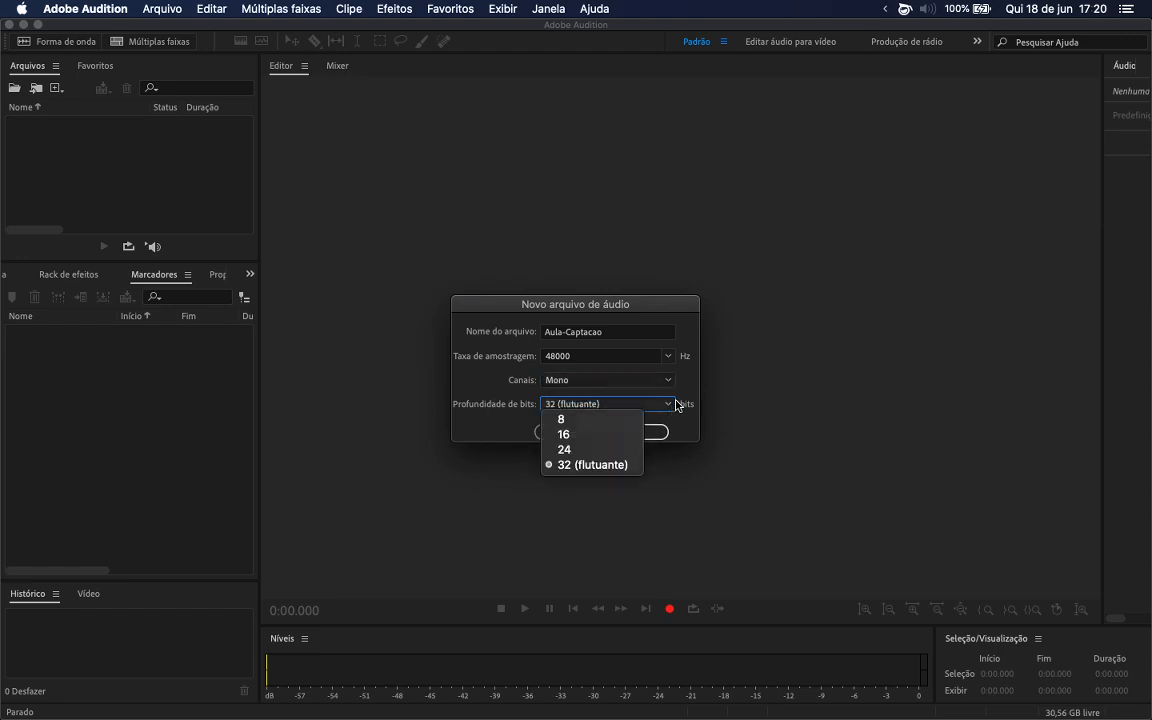
click(608, 407)
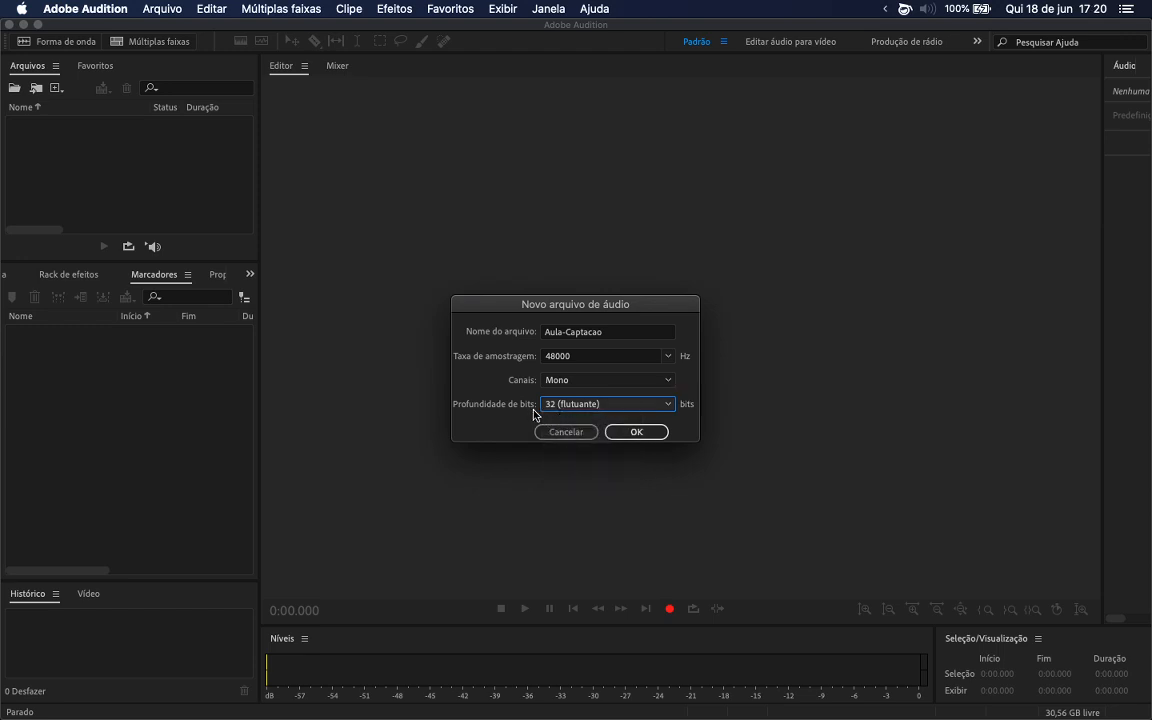
click(658, 433)
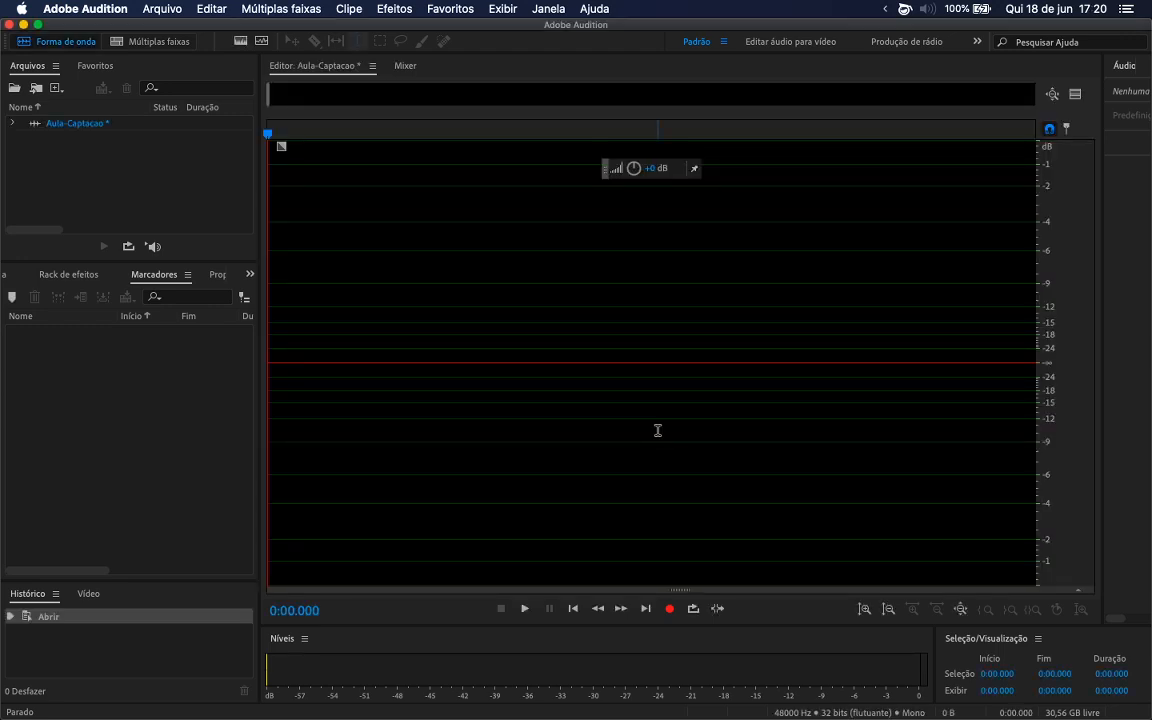
Record about two minutes of audio into the empty Aula-Captacao file, then stop the recording
click(670, 609)
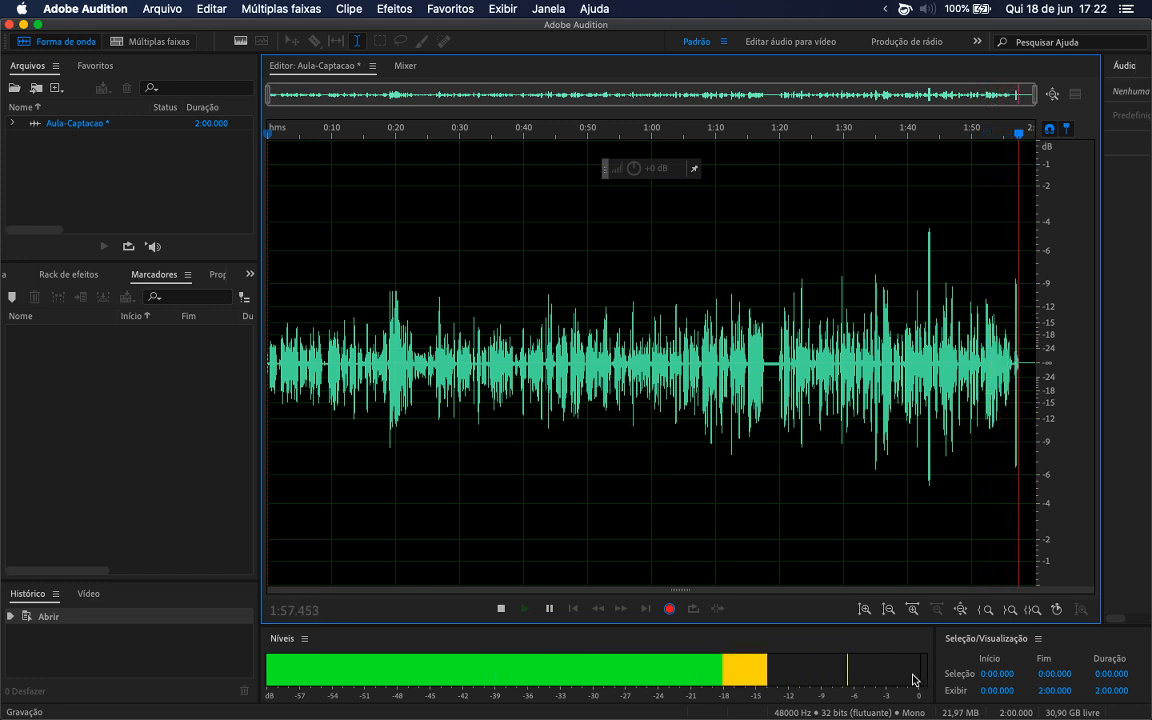
click(502, 609)
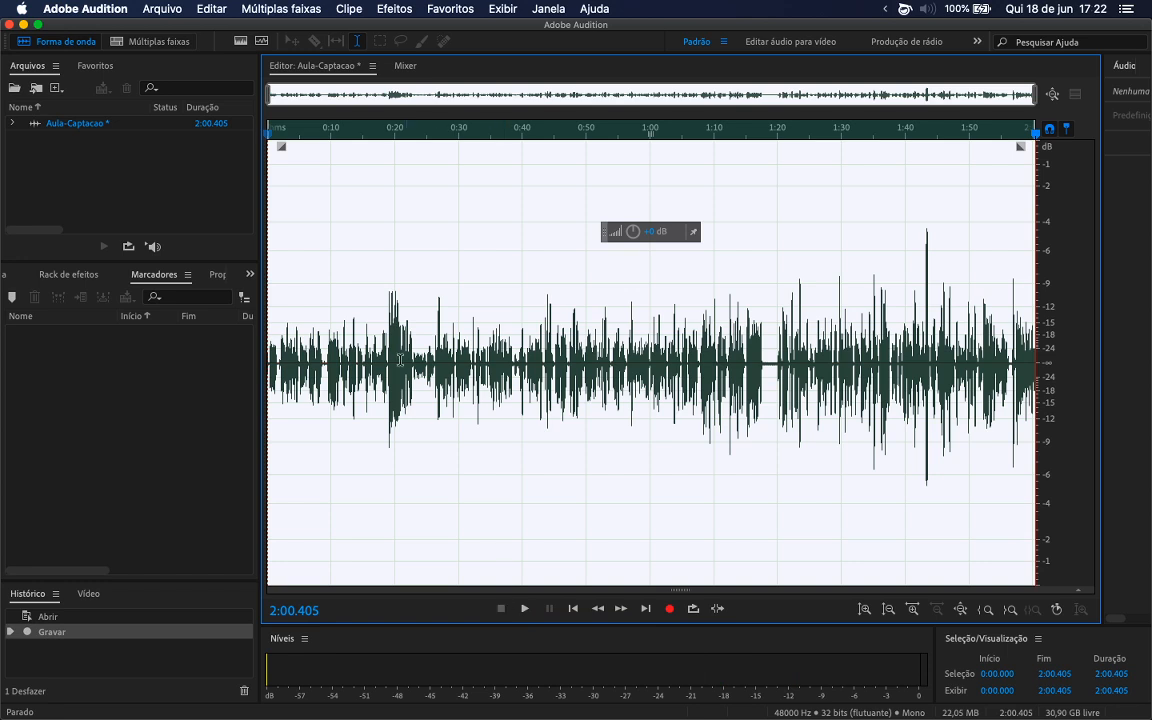
Start saving the recording with the PCM wave format (*.wav, *.bwf, *.rf64, *.amb)
click(170, 12)
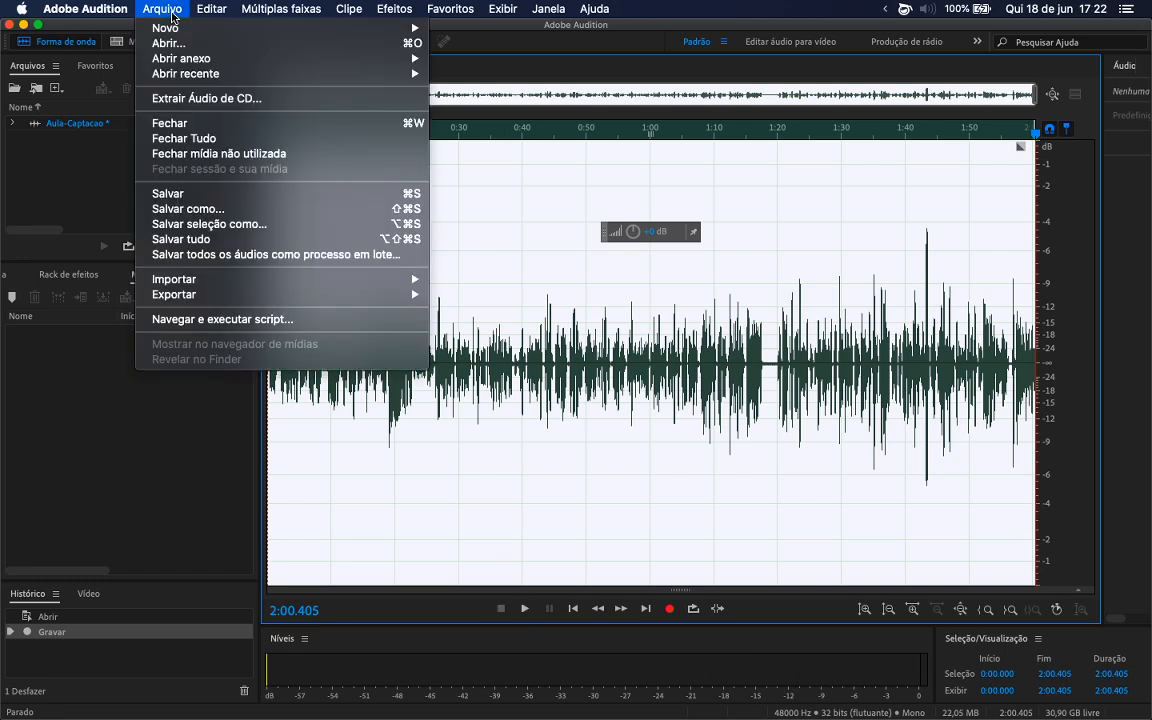
click(187, 193)
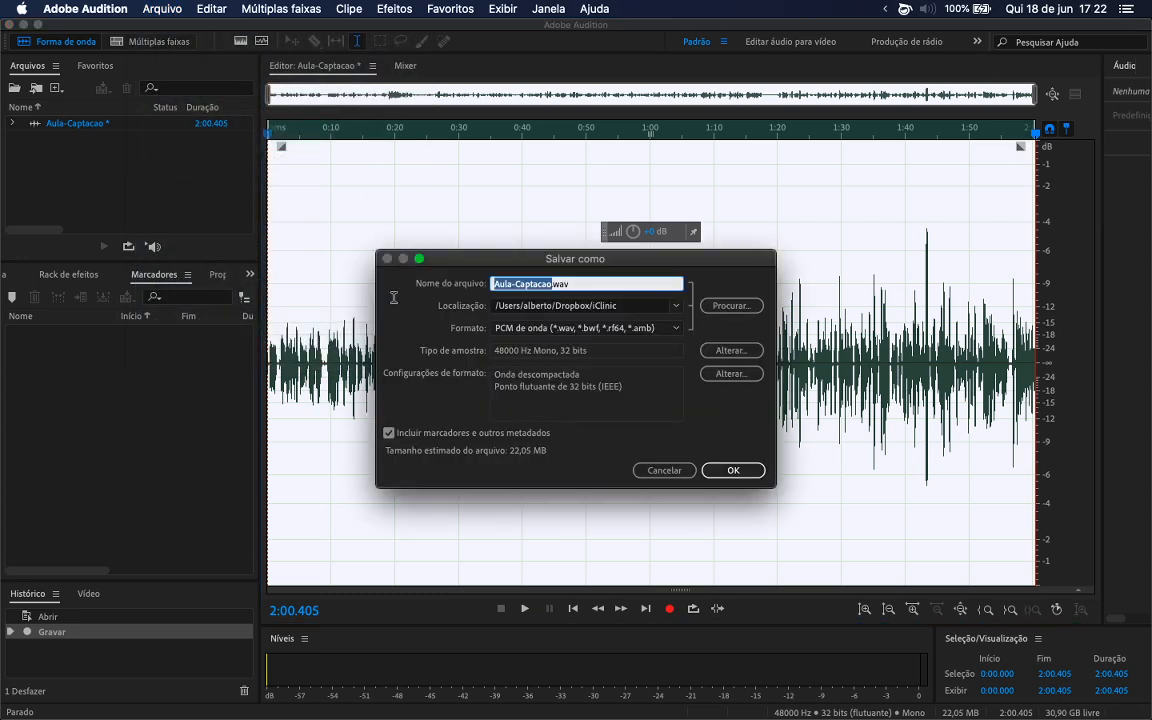
click(679, 330)
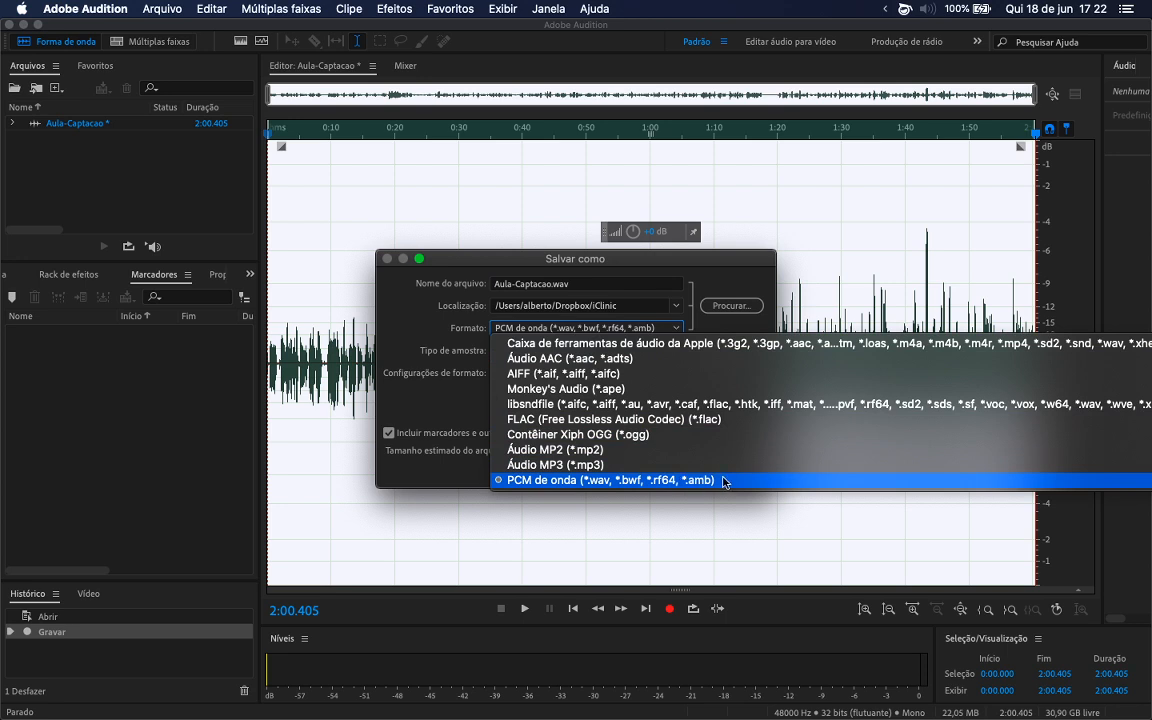
click(600, 481)
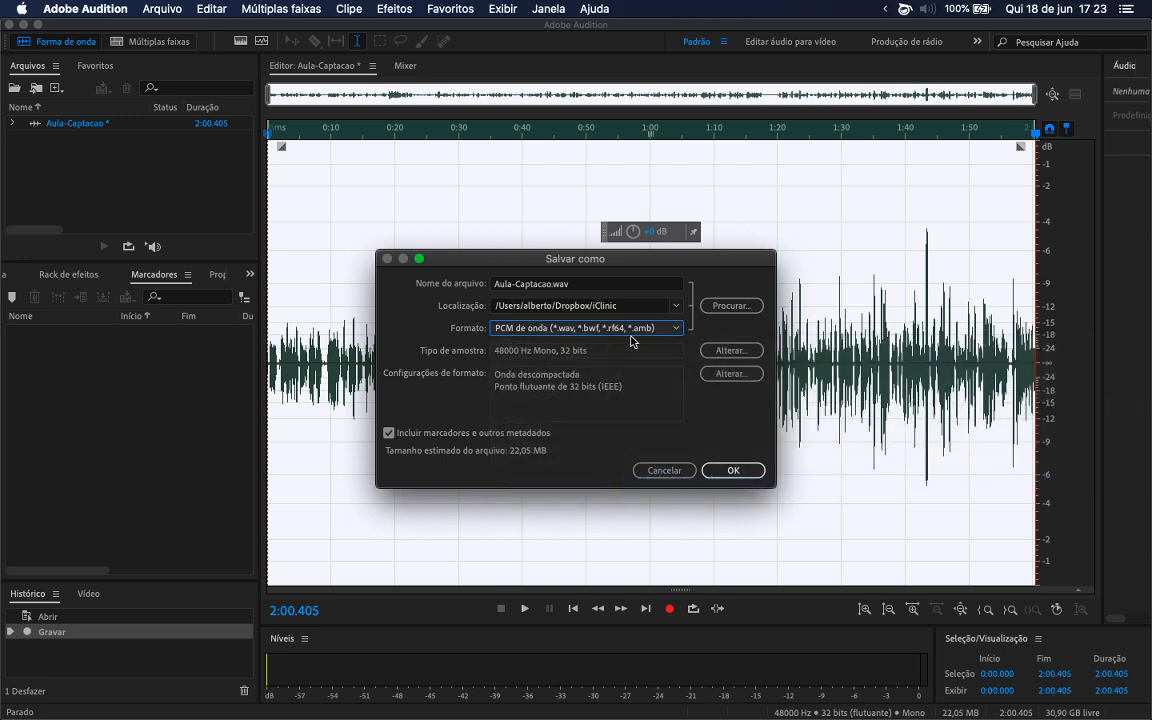
Browse to Graduacao-Presencial > Jogos-Digitais > Edicao-Audiovisual as the save location and create a folder named Edicao-Audio there
click(721, 313)
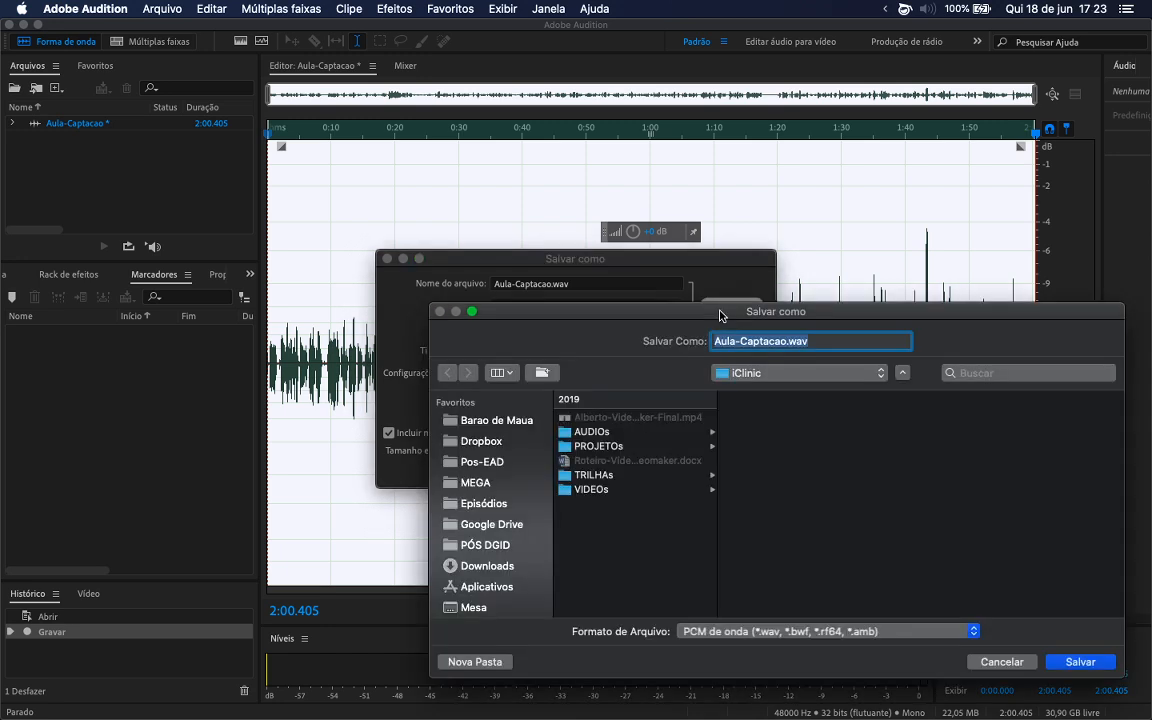
scroll(499, 569, down, 10)
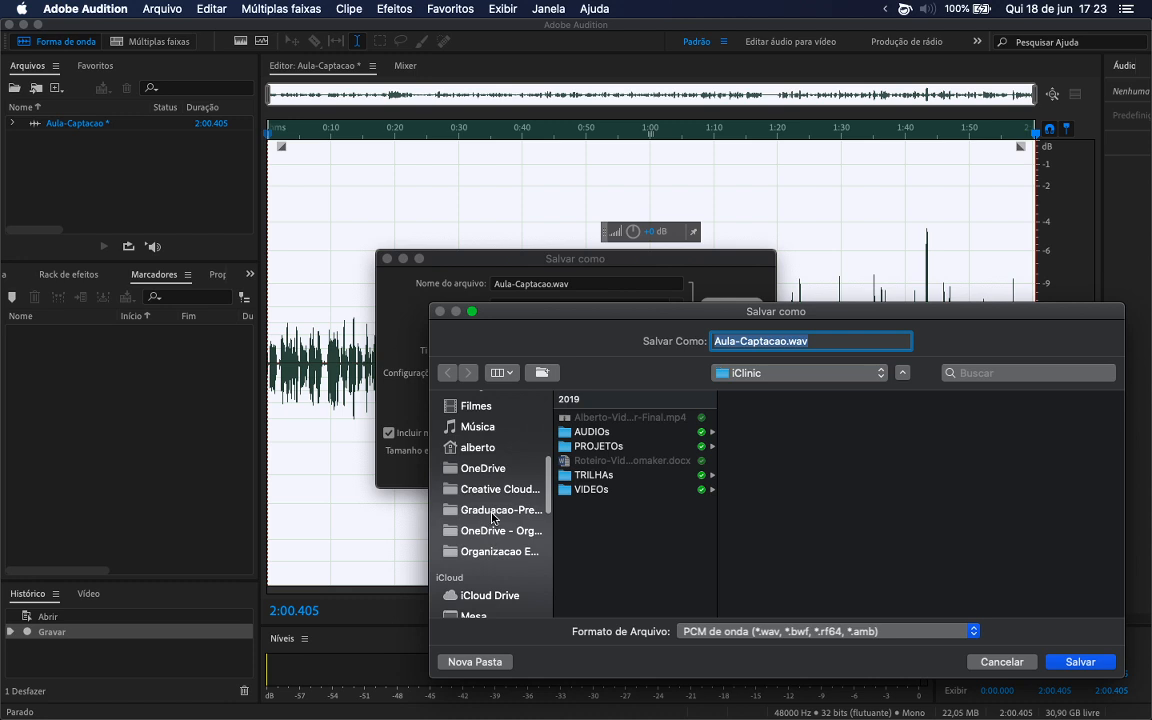
click(496, 510)
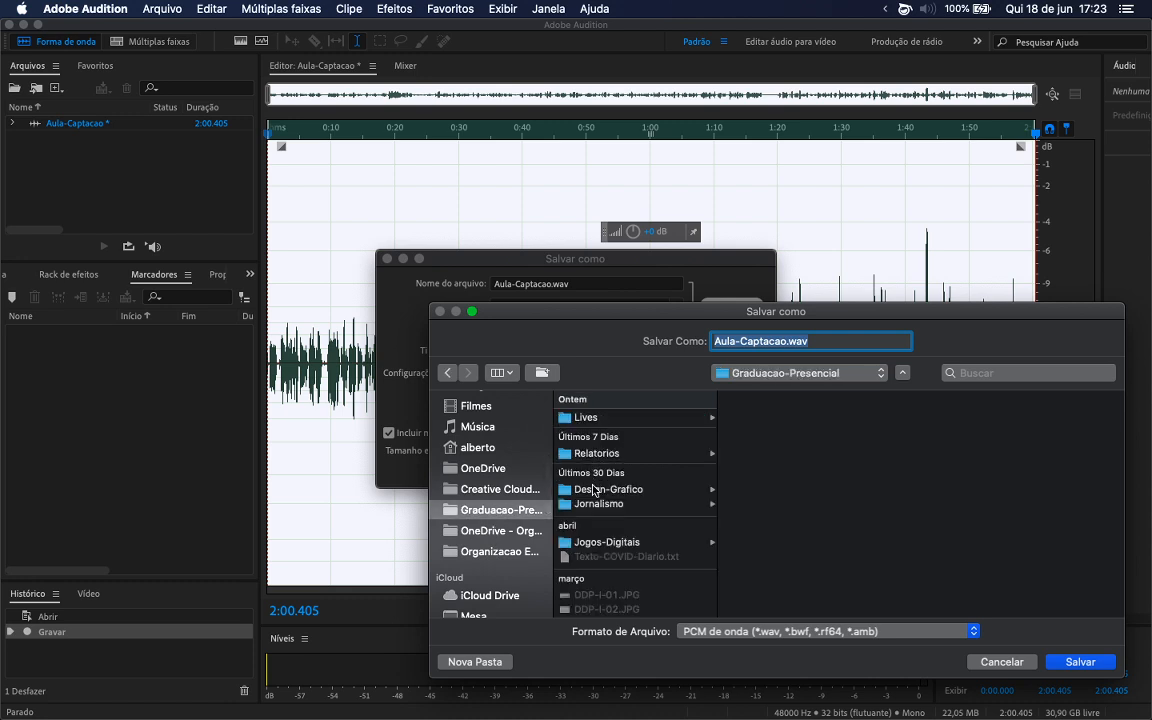
click(600, 542)
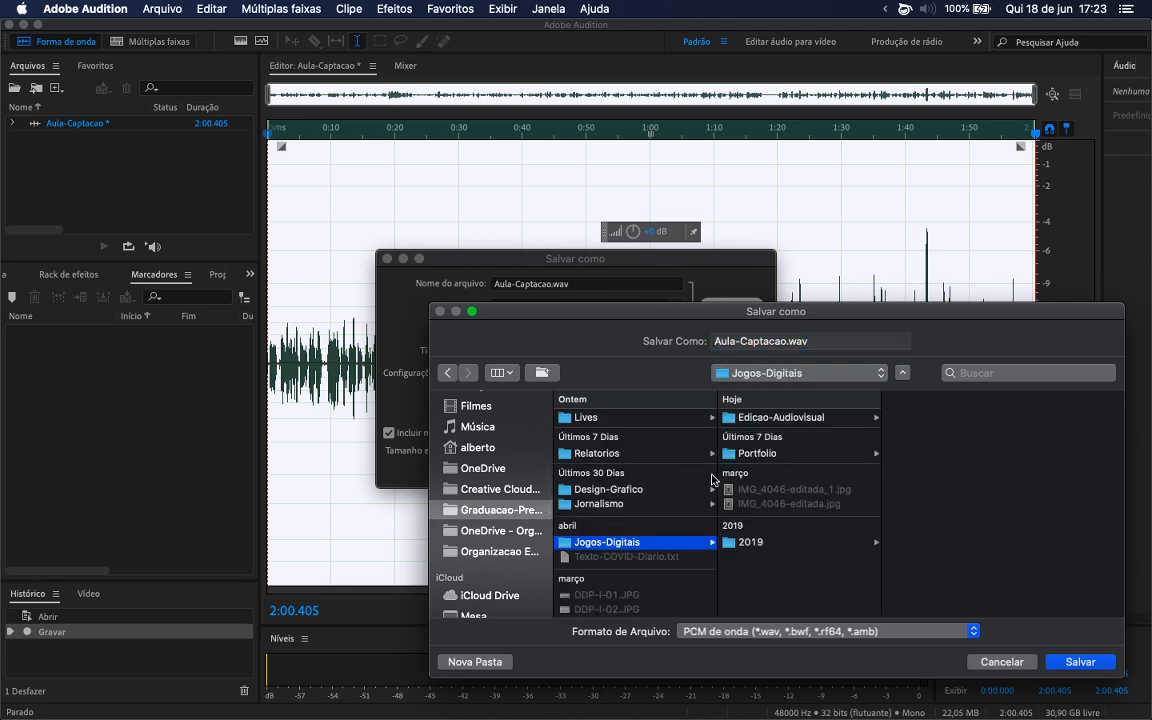
click(778, 418)
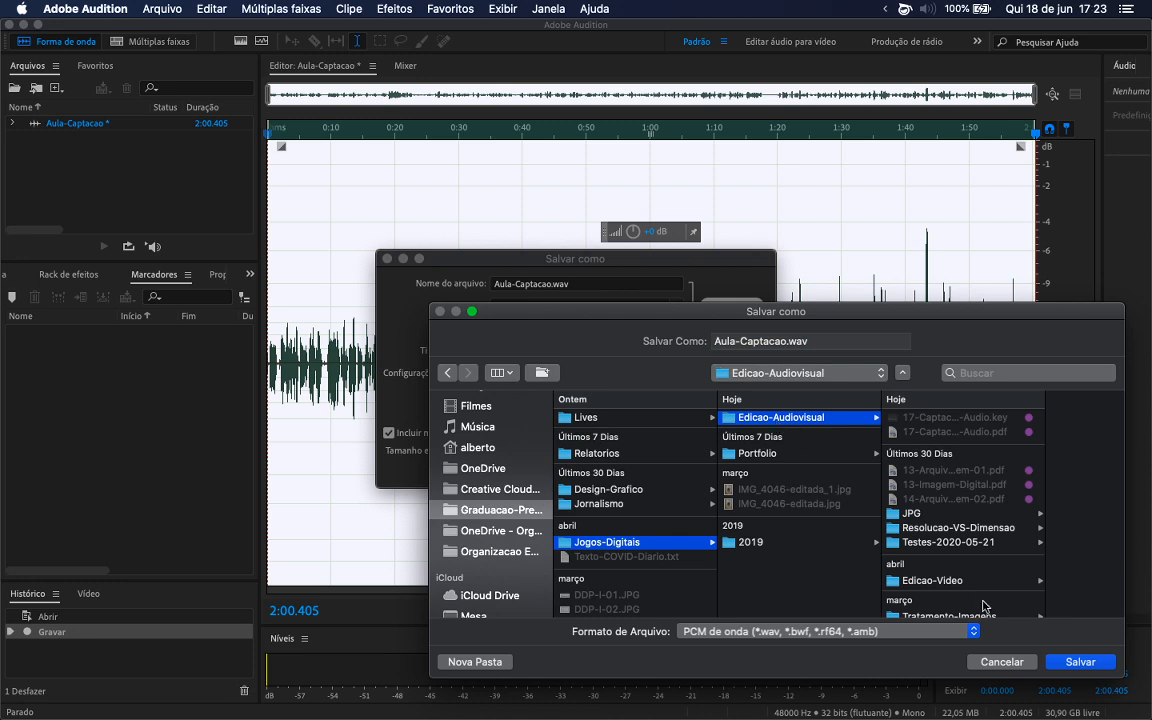
click(474, 662)
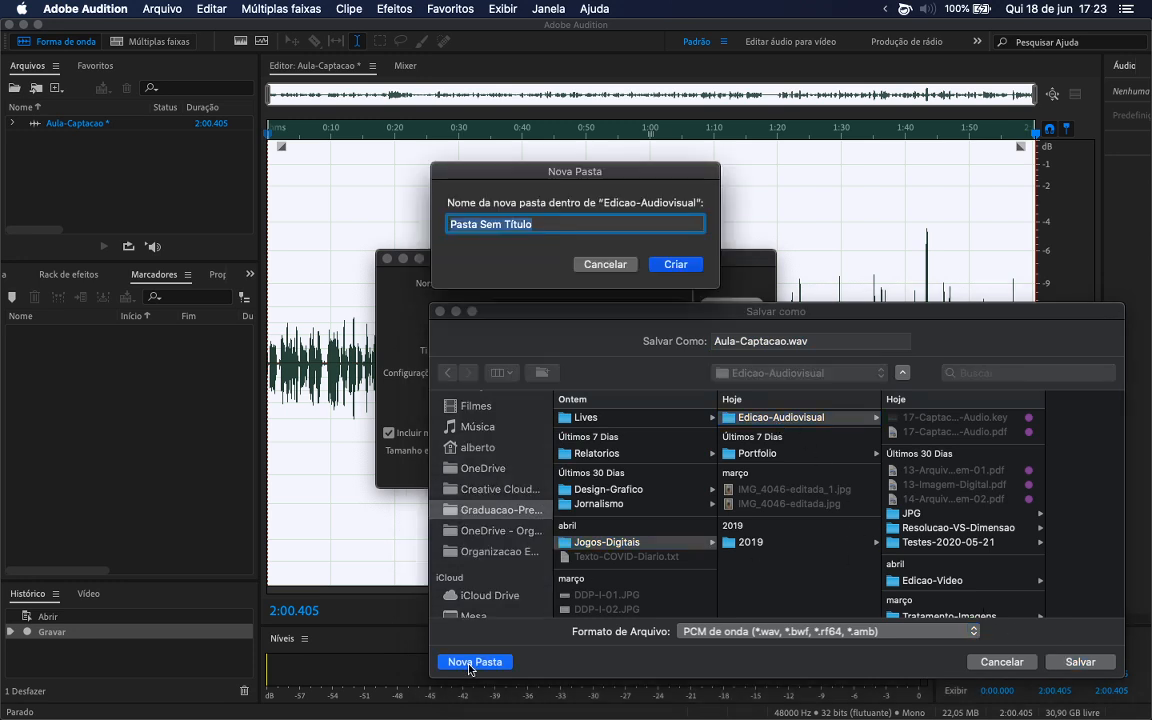
text(Edicao-Audio)
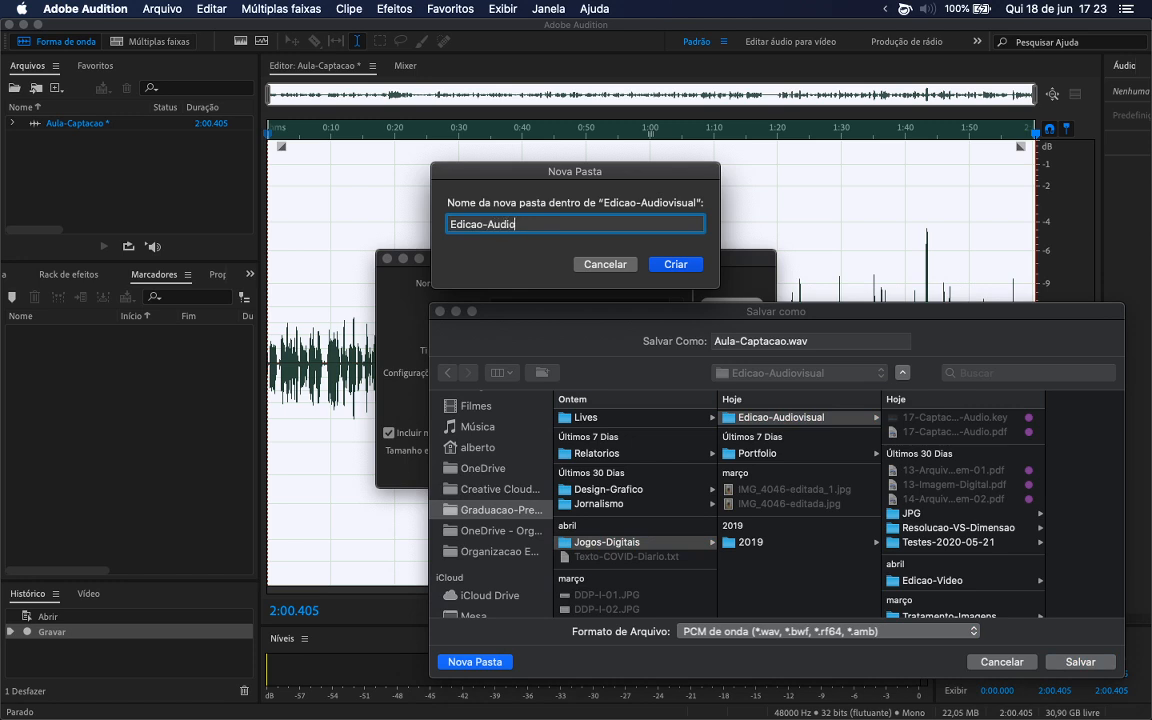
key(Return)
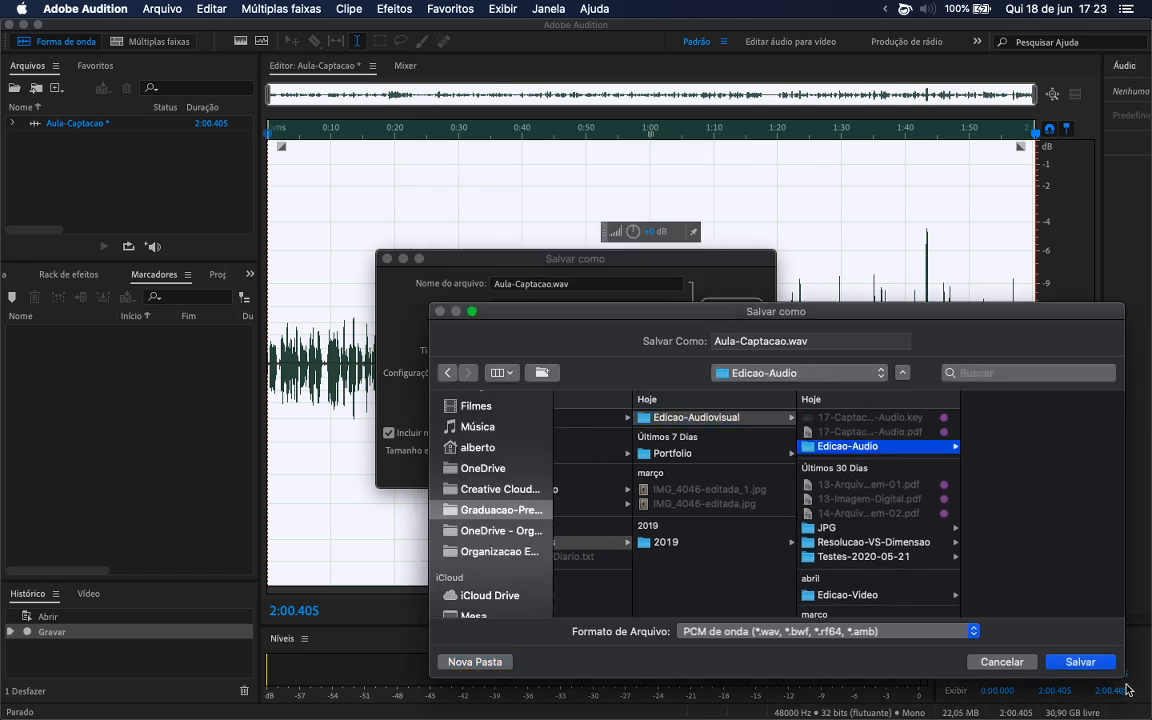
Save the raw recording in the Edicao-Audio folder as Aula-Captacao-BRUTO.wav
click(785, 341)
text(-BRUTO)
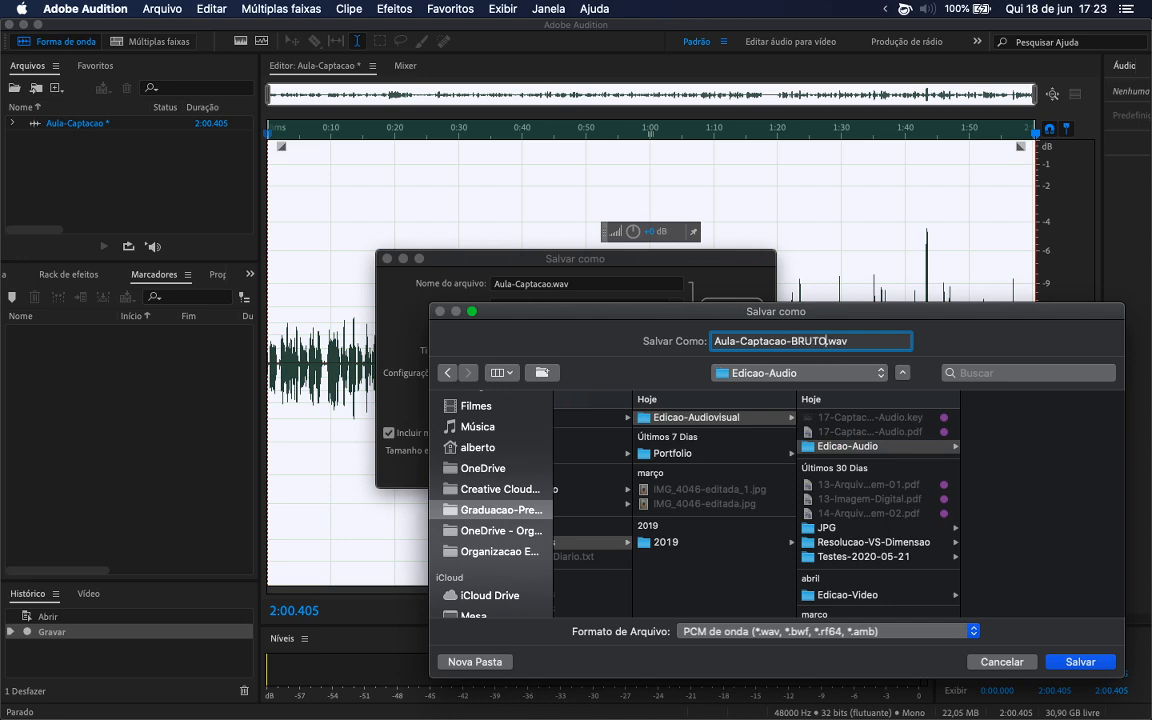
click(1075, 661)
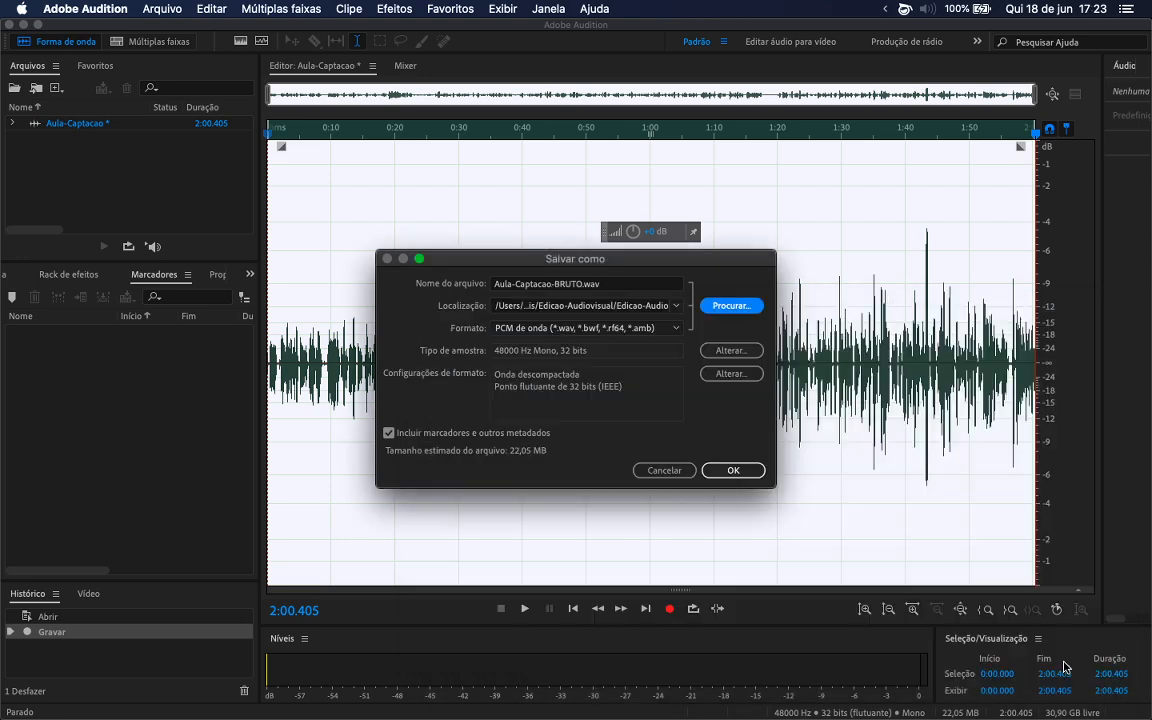
click(735, 469)
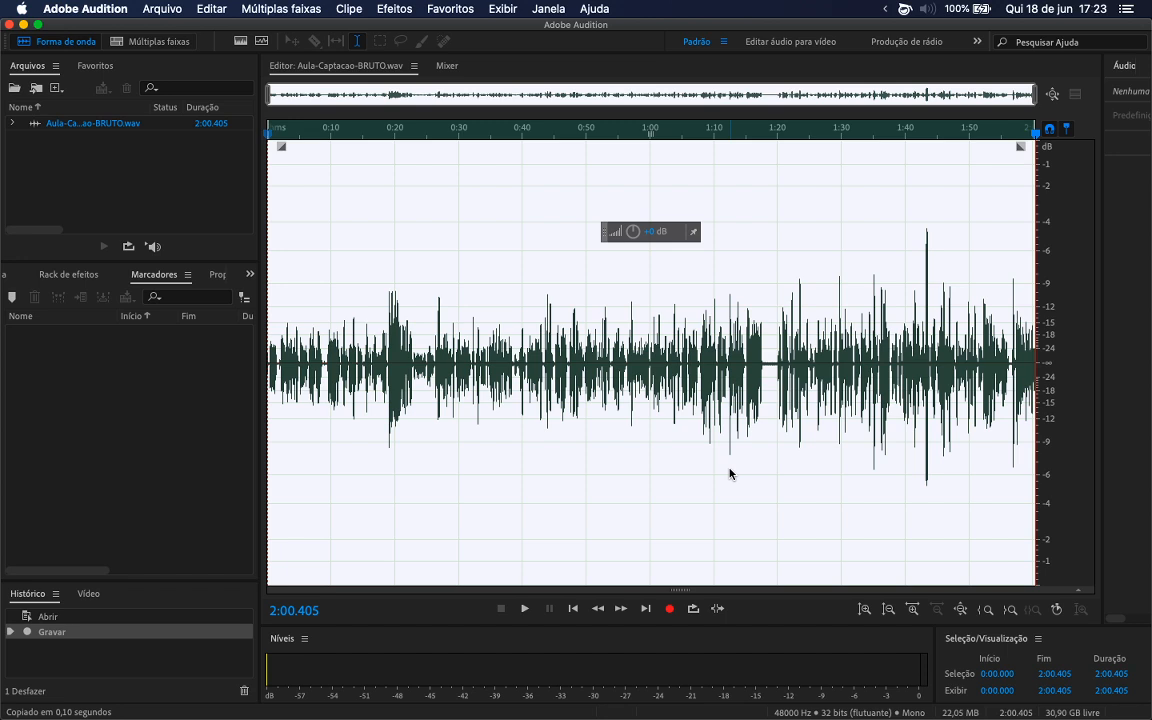
Save a copy of the recording for editing as Aula-Captacao-EDIT.wav in the same folder
click(168, 9)
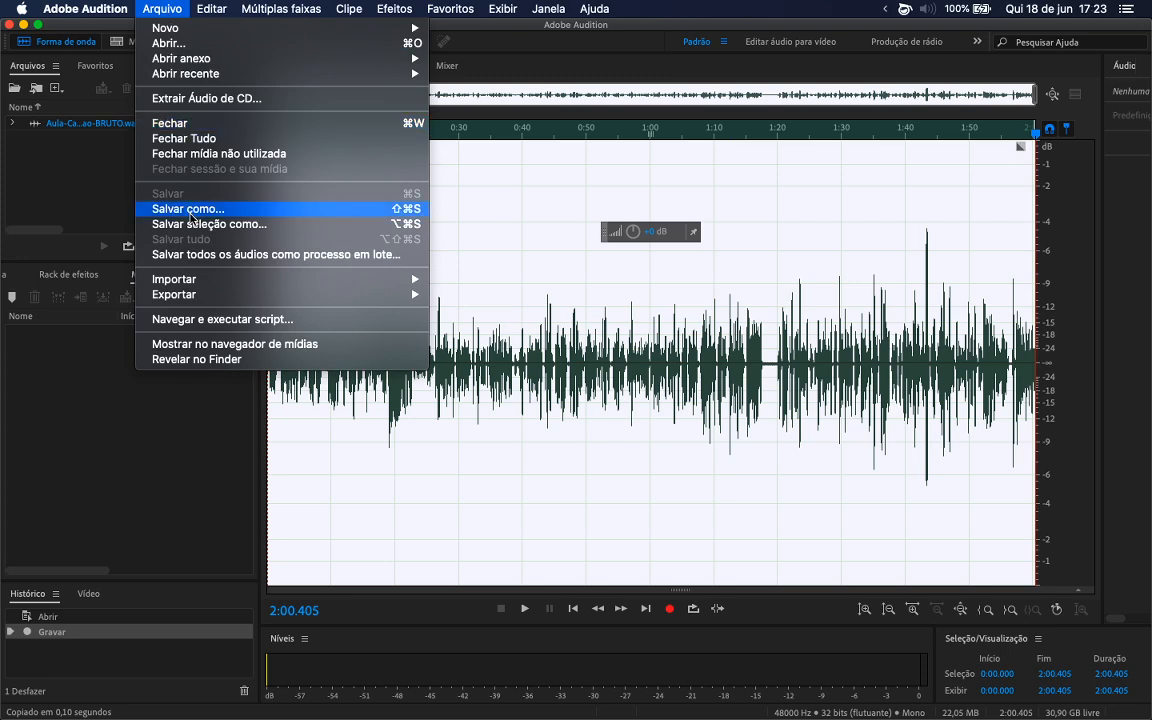
click(191, 215)
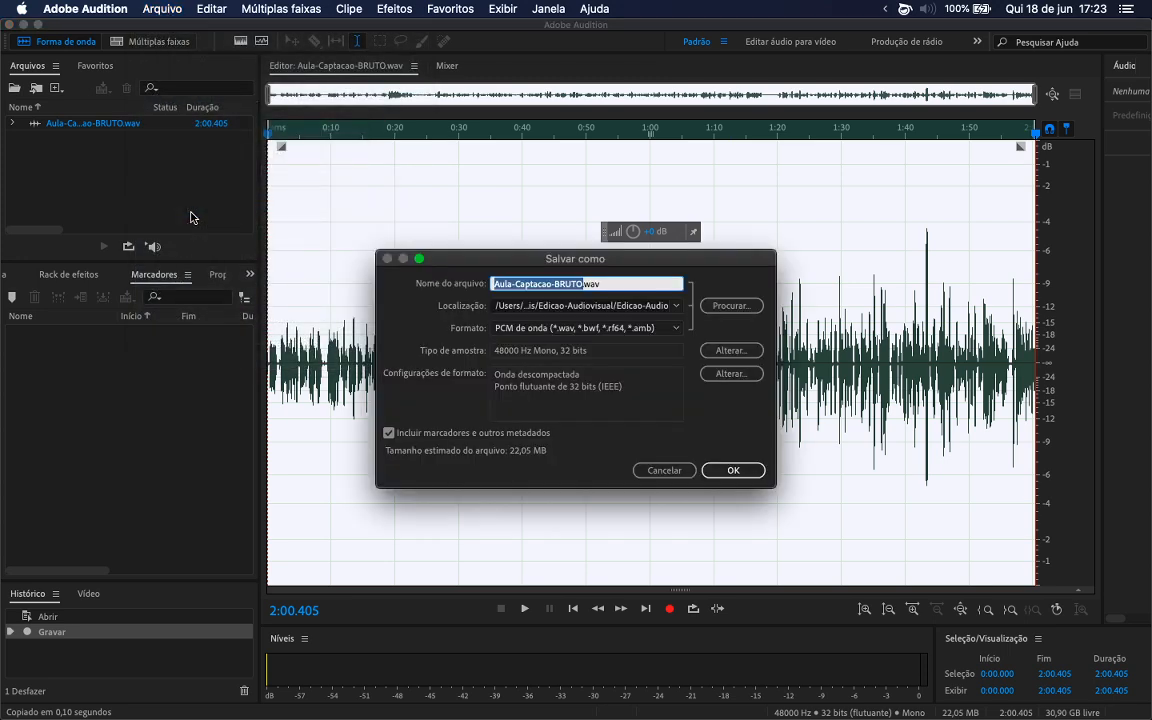
click(563, 285)
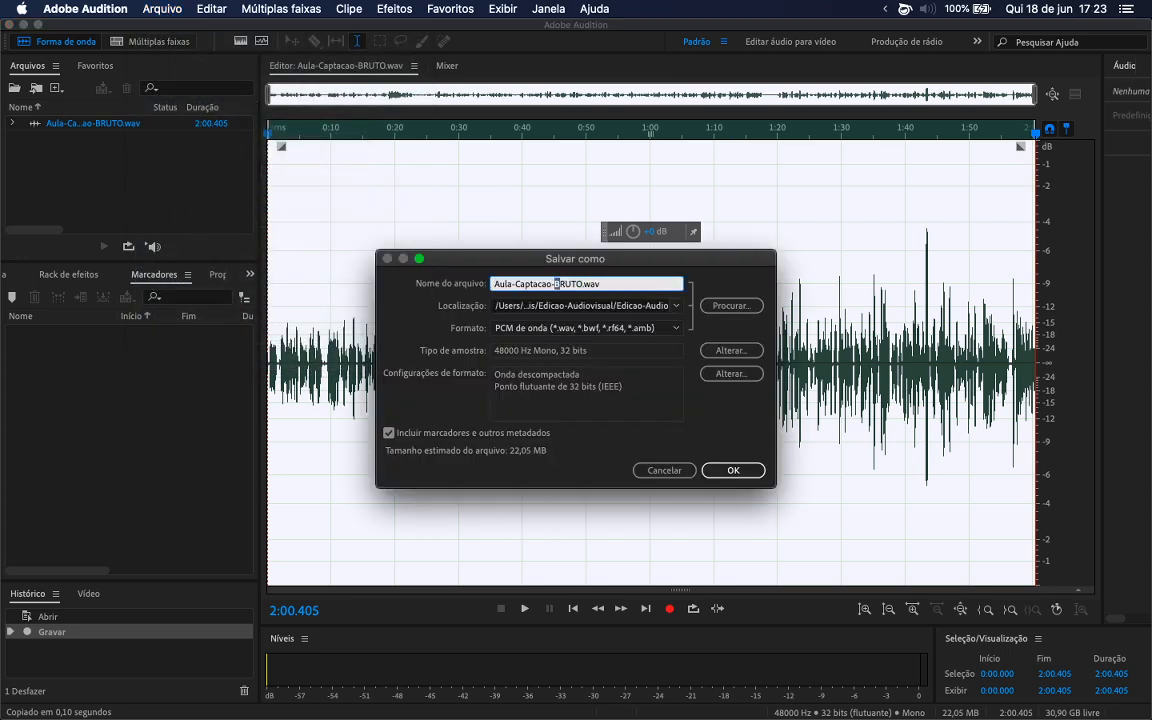
text(EDI)
click(735, 472)
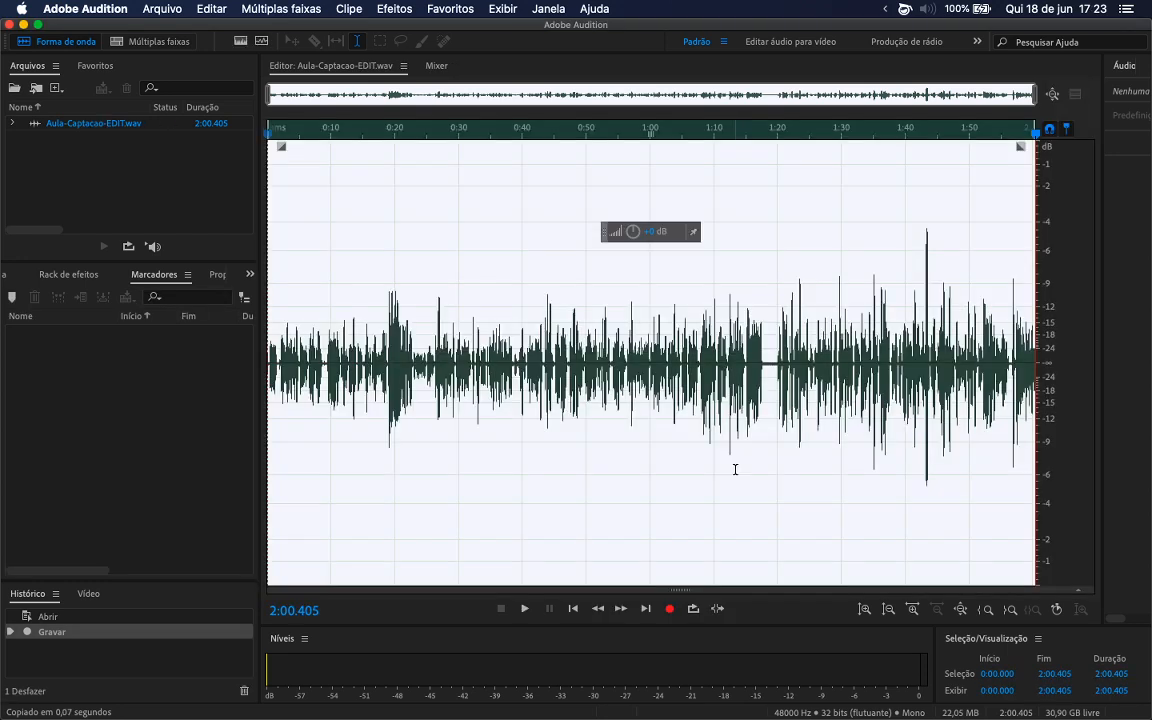